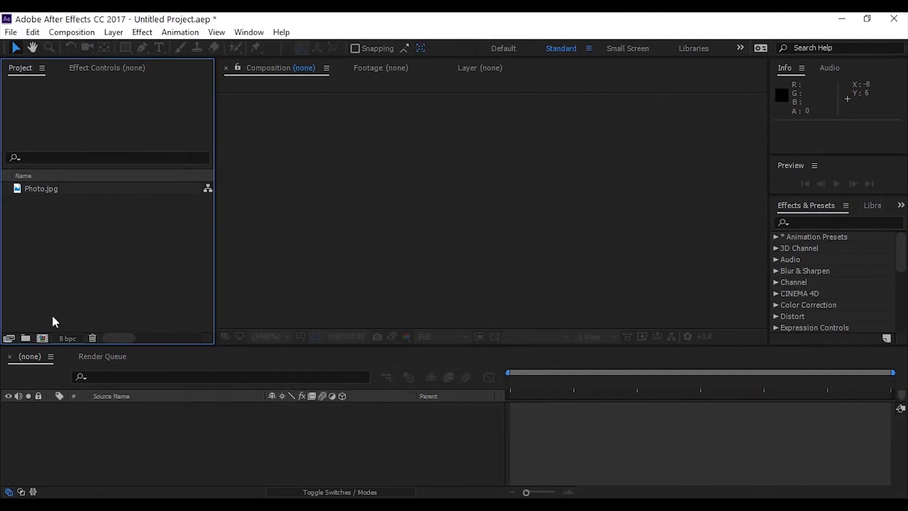
- Create a composition named 'Zoom Effect' at 1920×1080, 30 fps, 0:00:05:00 duration
left_click(43, 338)
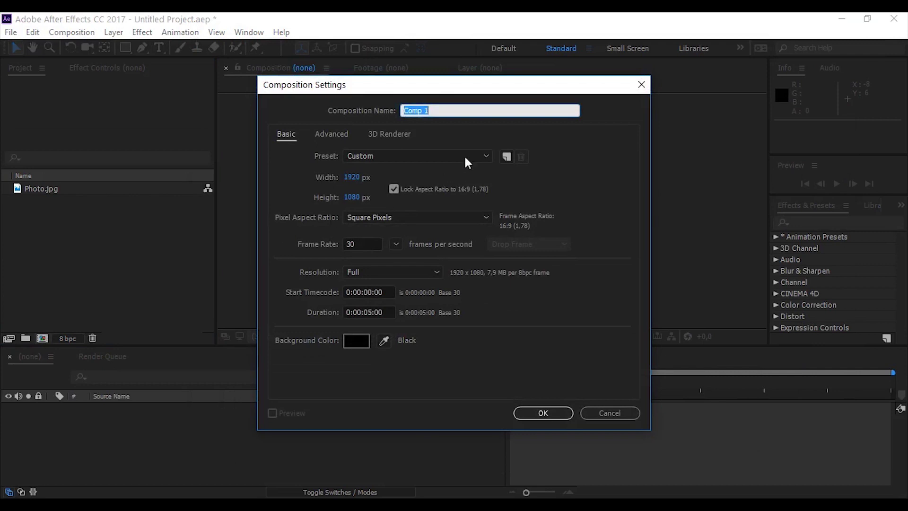
type("Zo")
left_click(365, 177)
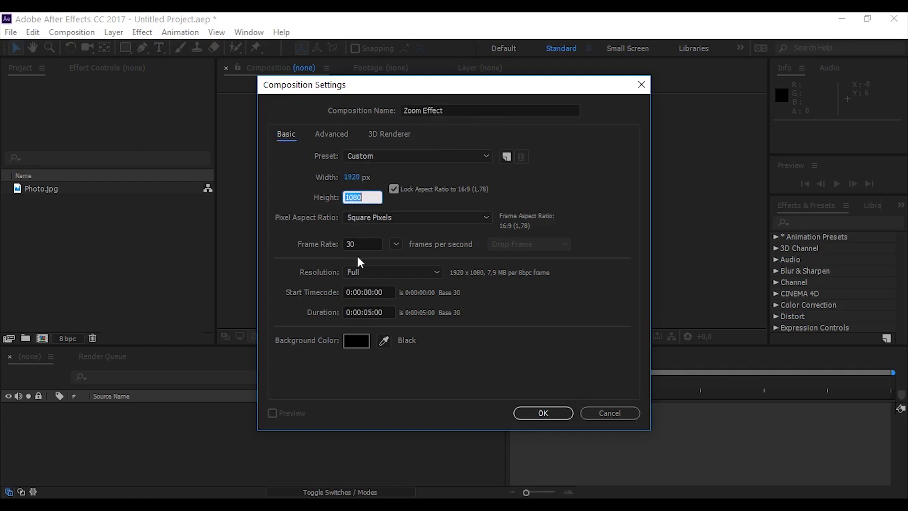
left_click(368, 244)
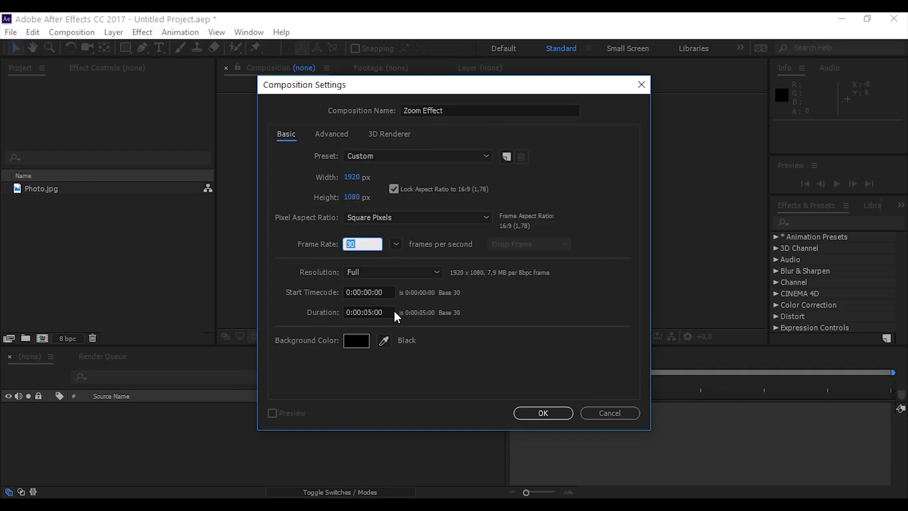
left_click_drag(394, 312, 326, 310)
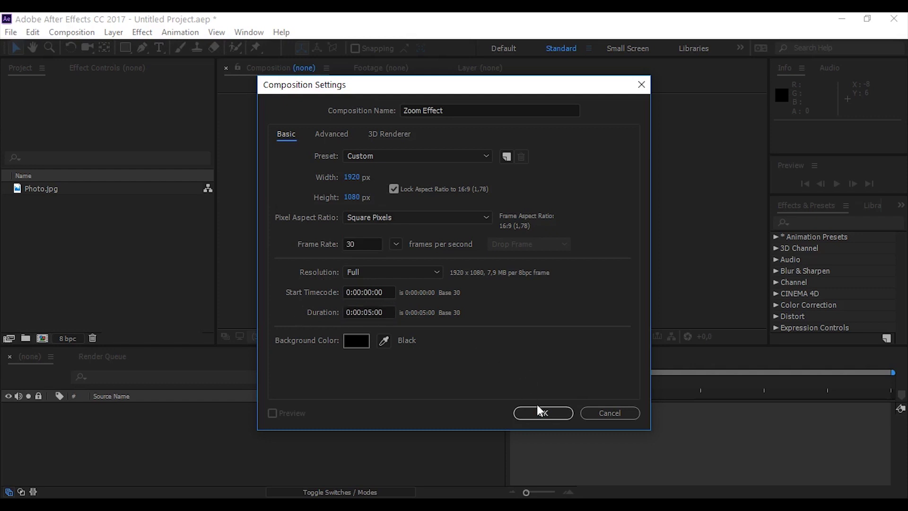
left_click(539, 412)
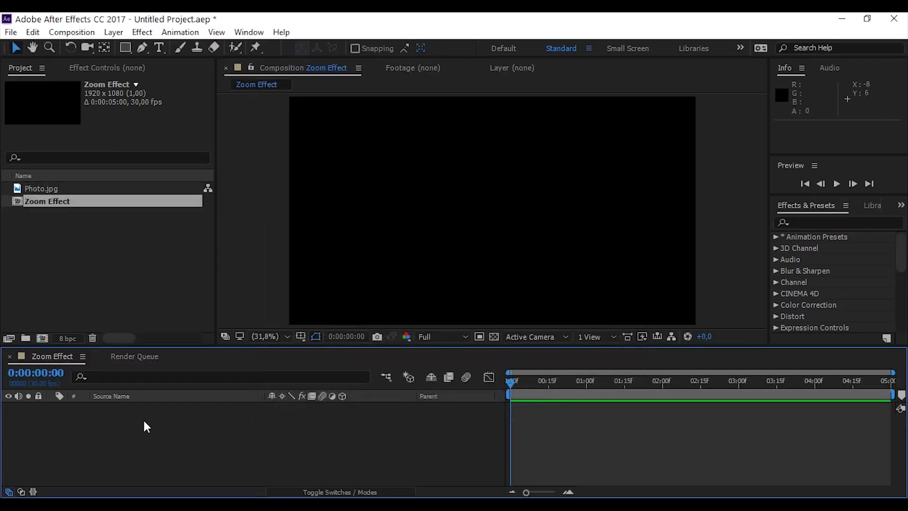
- Add Photo.jpg to Zoom Effect and scale it to about 228% to fill the frame
left_click_drag(46, 191, 97, 435)
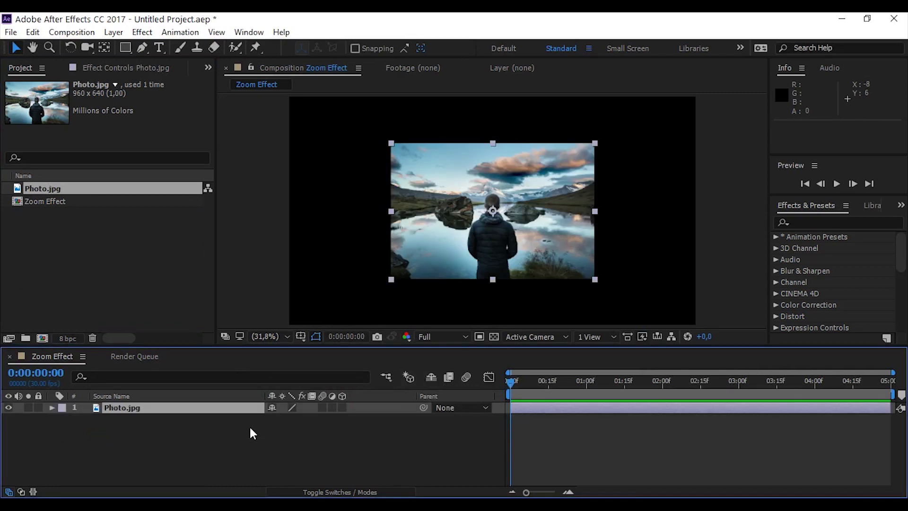
left_click_drag(310, 423, 391, 420)
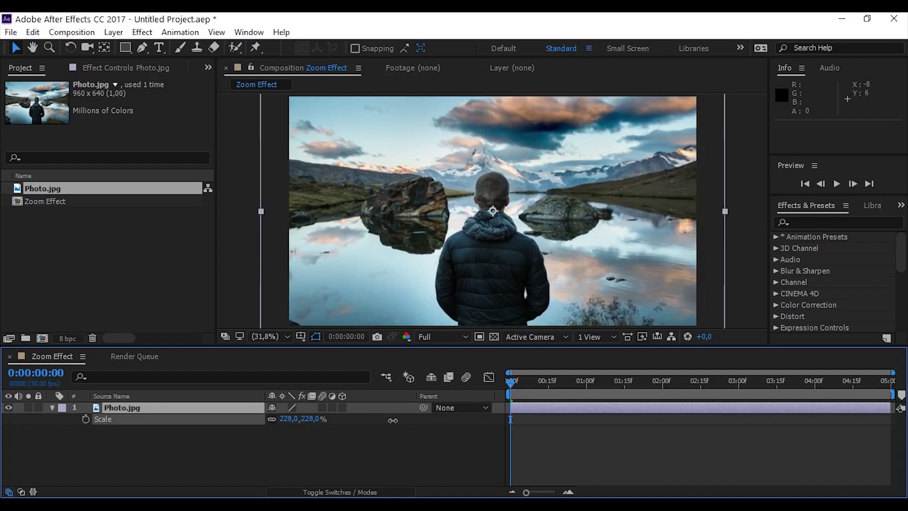
left_click(52, 408)
- Duplicate the Photo.jpg layer with Ctrl+D
left_click(102, 410)
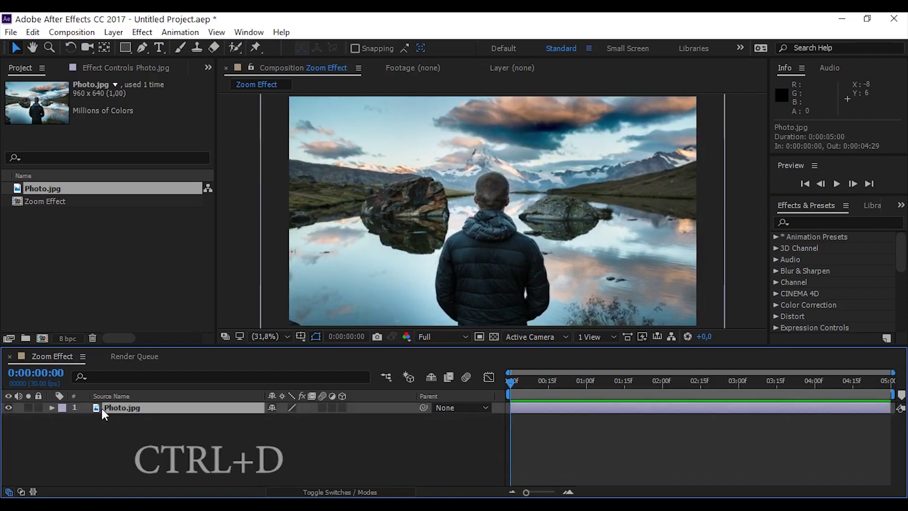
key("ctrl+d")
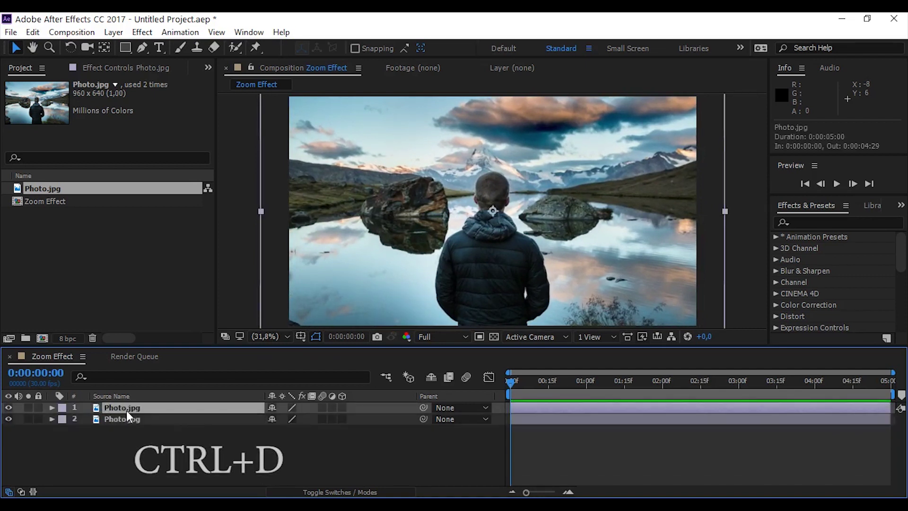
left_click(145, 50)
- Zoom in on the top photo layer and start the Pen mask along the jacket's edge
scroll(493, 314, "up", 1)
left_click_drag(492, 314, 391, 270)
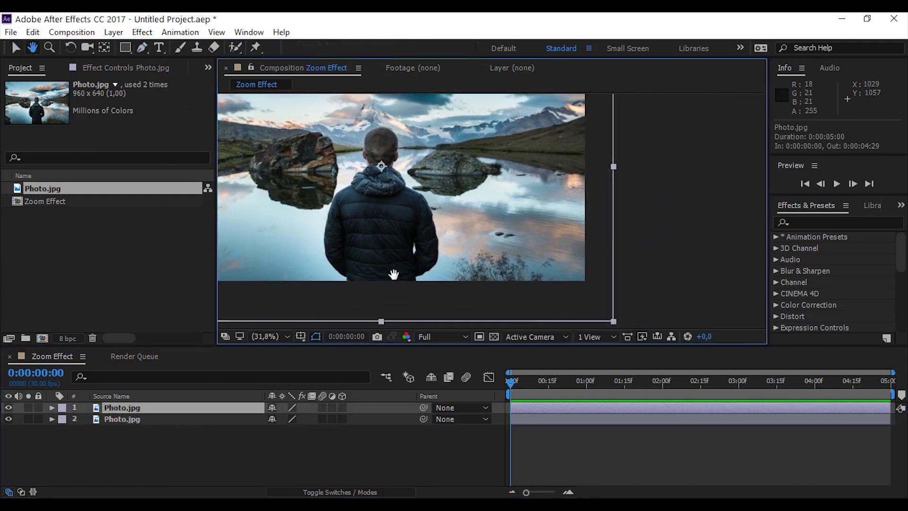
scroll(423, 293, "up", 3)
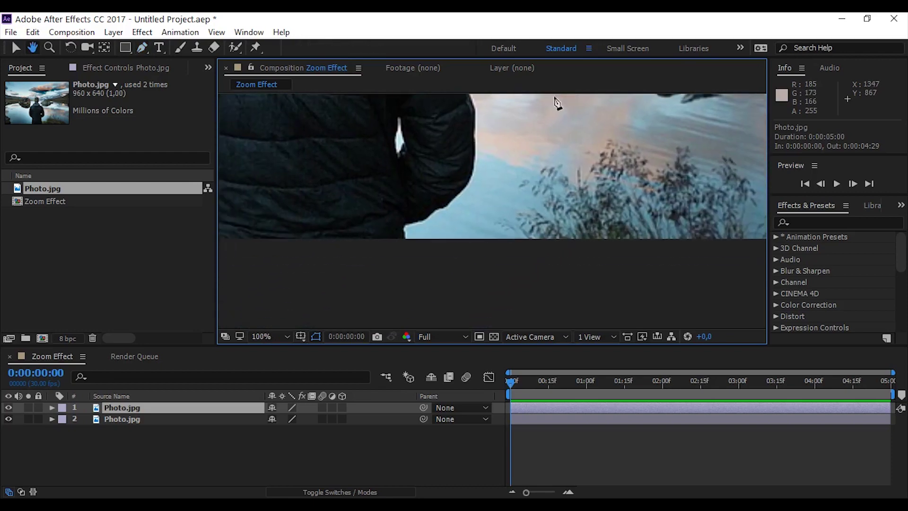
key("ctrl+z")
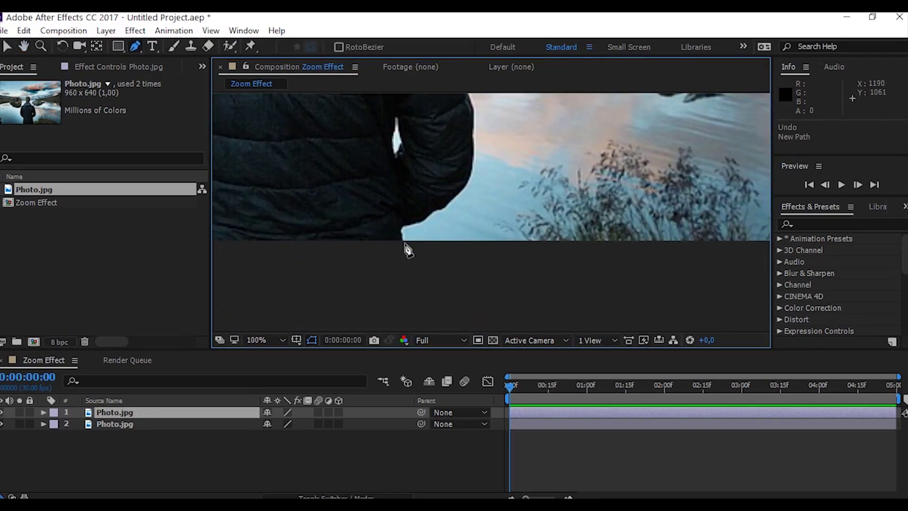
scroll(410, 244, "up", 2)
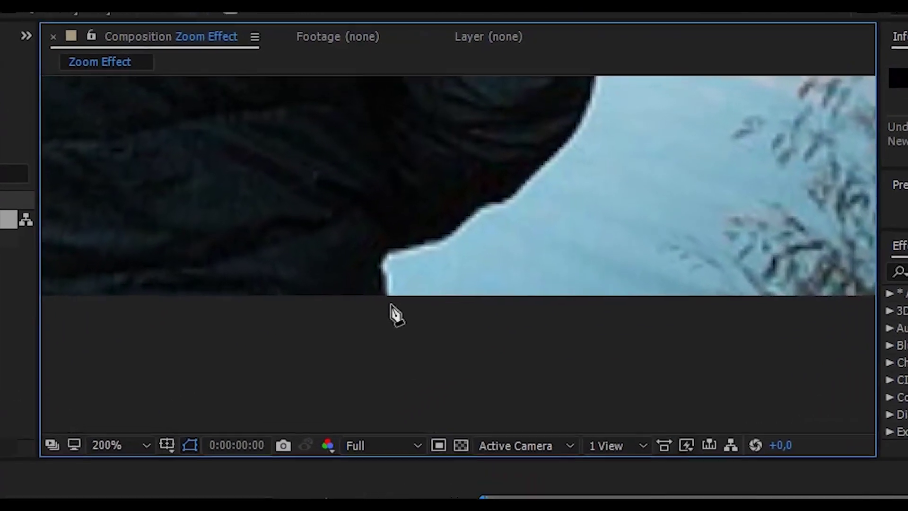
scroll(404, 295, "up", 1)
left_click(296, 381)
left_click(296, 357)
left_click(292, 331)
left_click(287, 295)
left_click(307, 298)
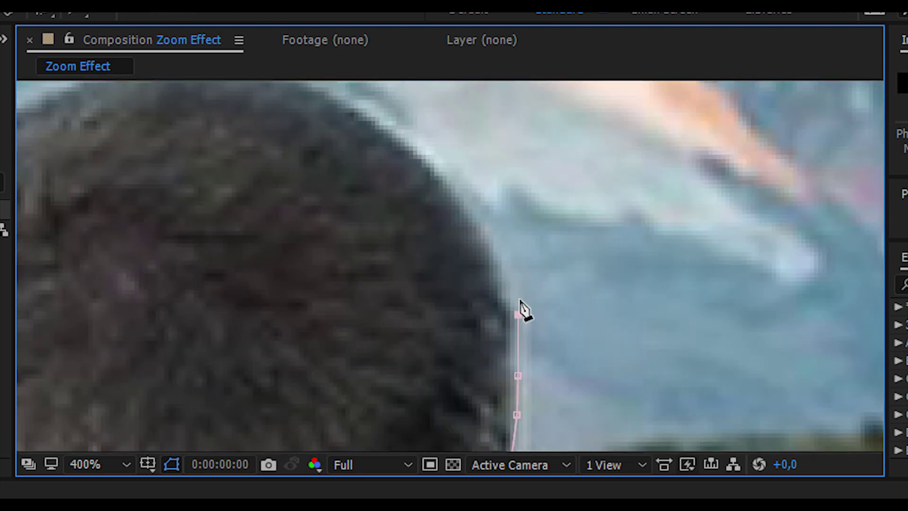
- Continue the mask points around the man's head and back down his outline
left_click(509, 268)
left_click(474, 208)
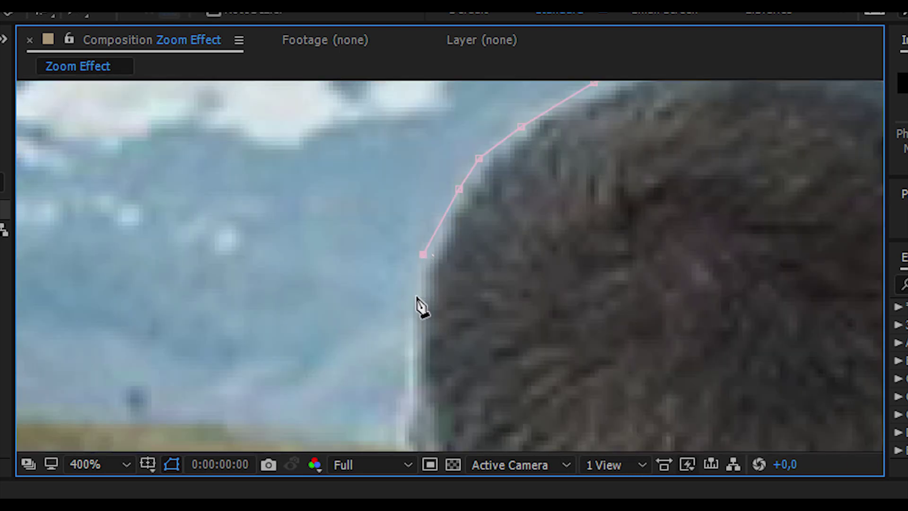
left_click(410, 302)
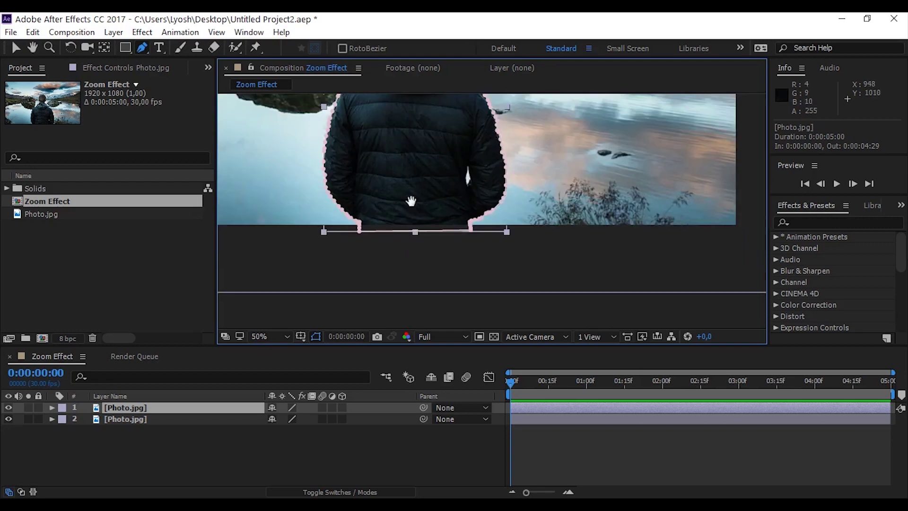
left_click_drag(411, 201, 442, 299)
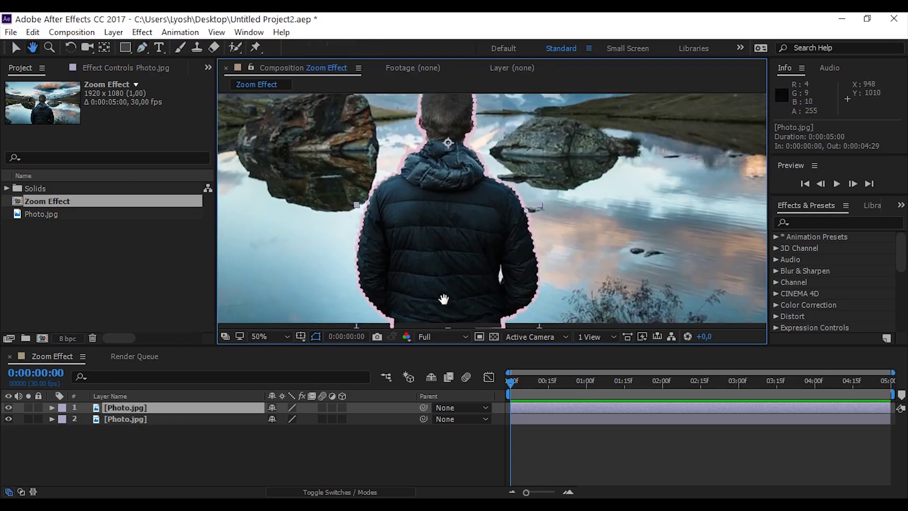
- Keyframe the bottom photo layer's Scale from 232% at 0:00 down to 197% at 4:29
left_click(272, 337)
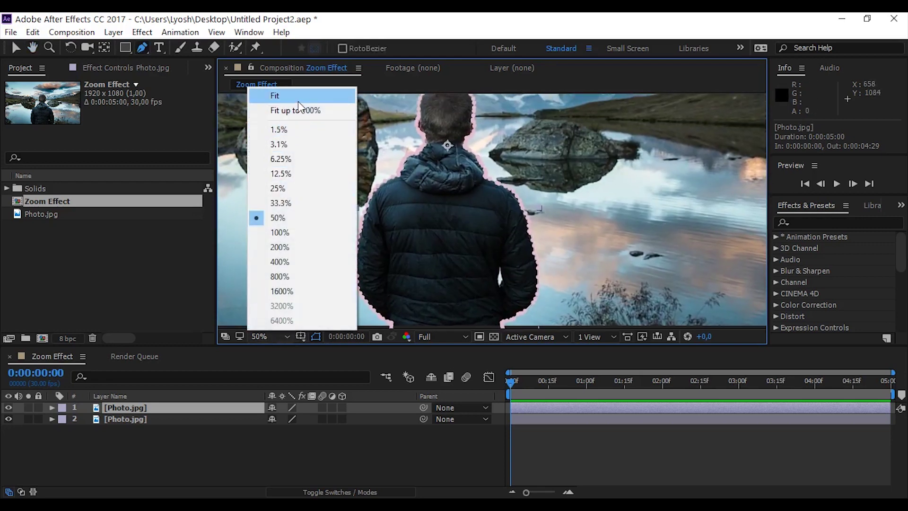
left_click(279, 96)
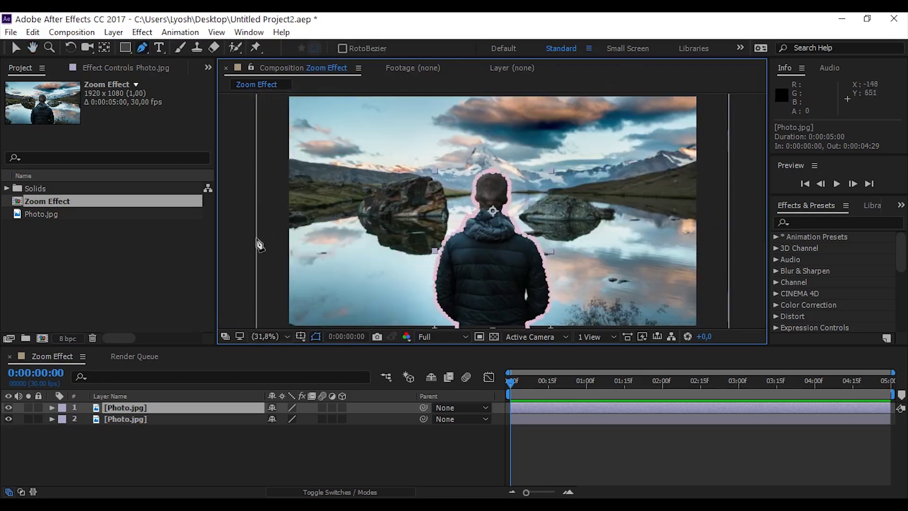
left_click(131, 420)
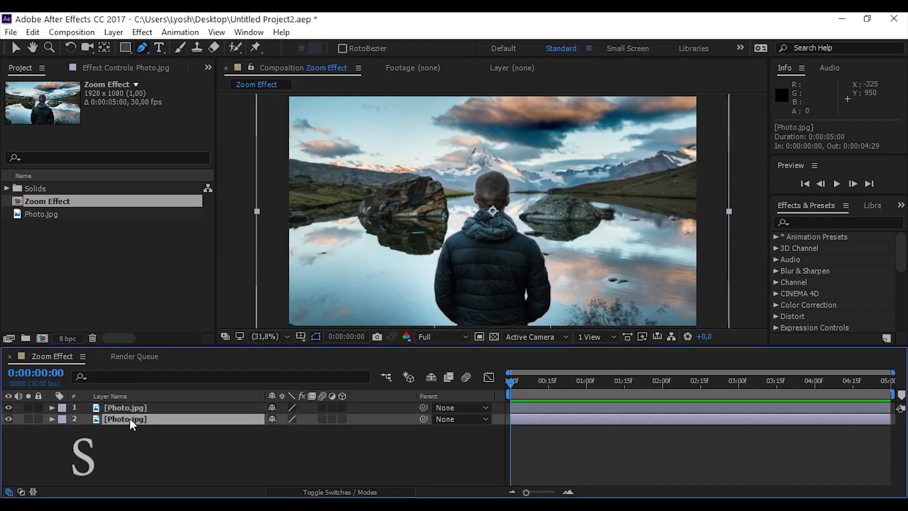
left_click(85, 430)
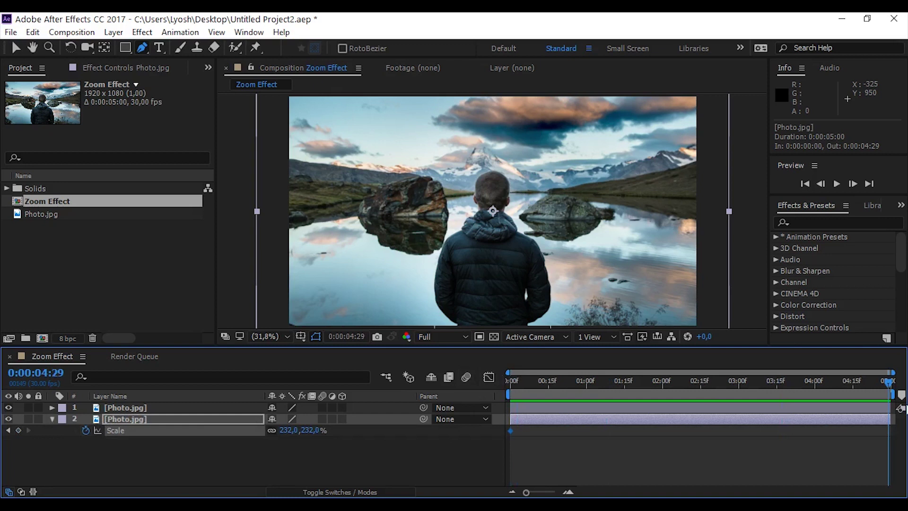
left_click_drag(316, 430, 299, 434)
left_click(317, 457)
left_click_drag(888, 389, 319, 418)
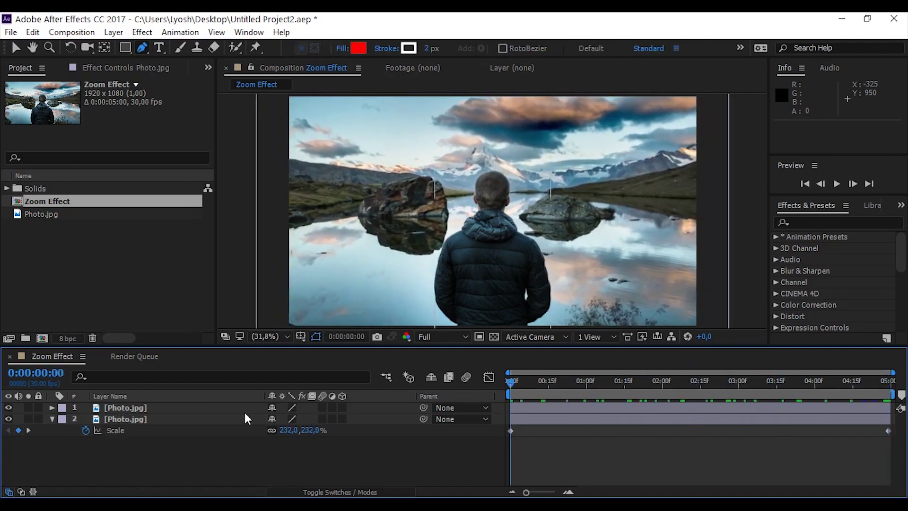
- Turn on the 3D switch for the masked man layer
left_click(159, 410)
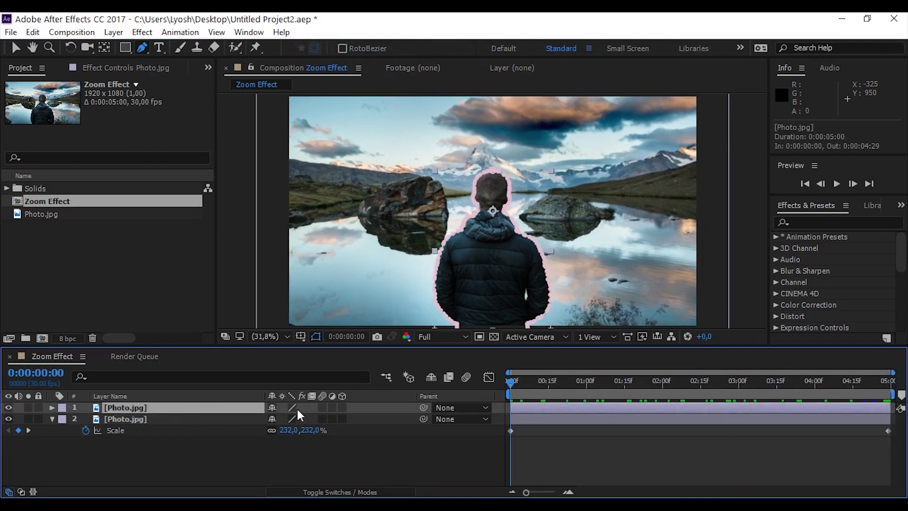
left_click(343, 408)
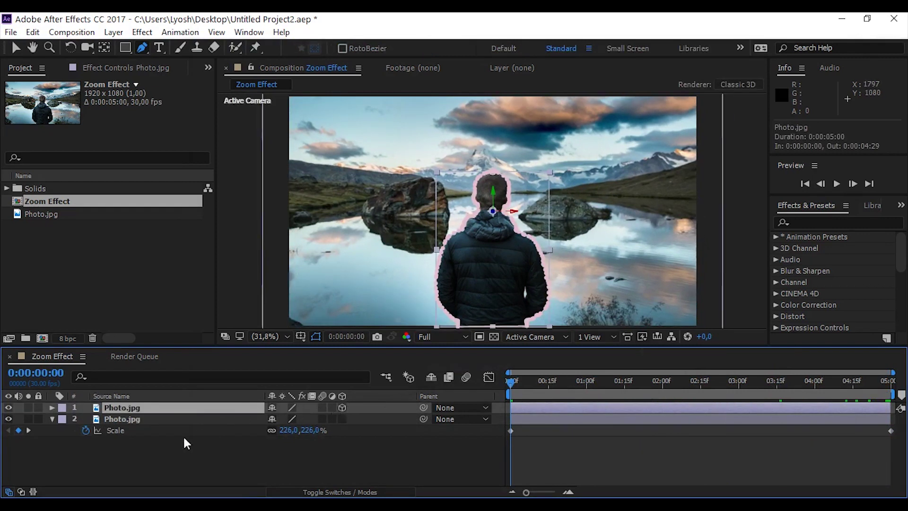
left_click(167, 460)
- Add a default 50mm Camera 1 to Zoom Effect and show its Position
right_click(166, 459)
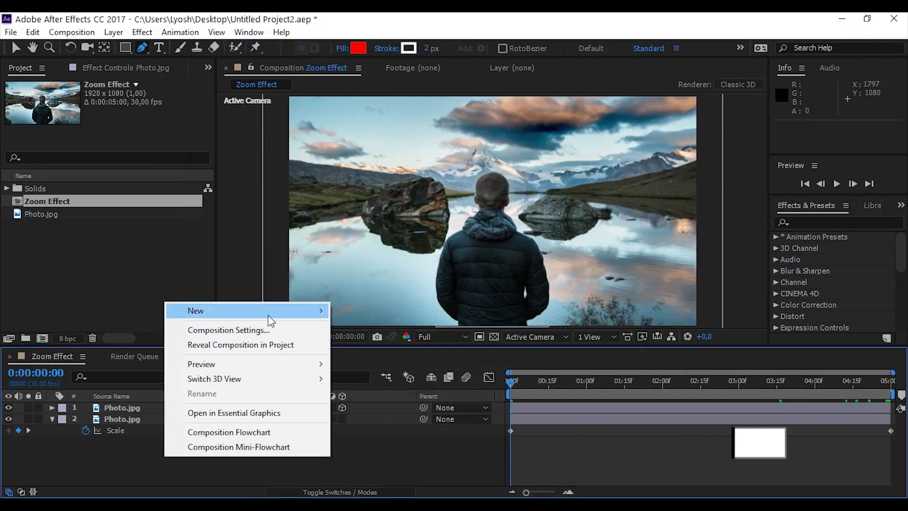
mouse_move(271, 316)
left_click(377, 373)
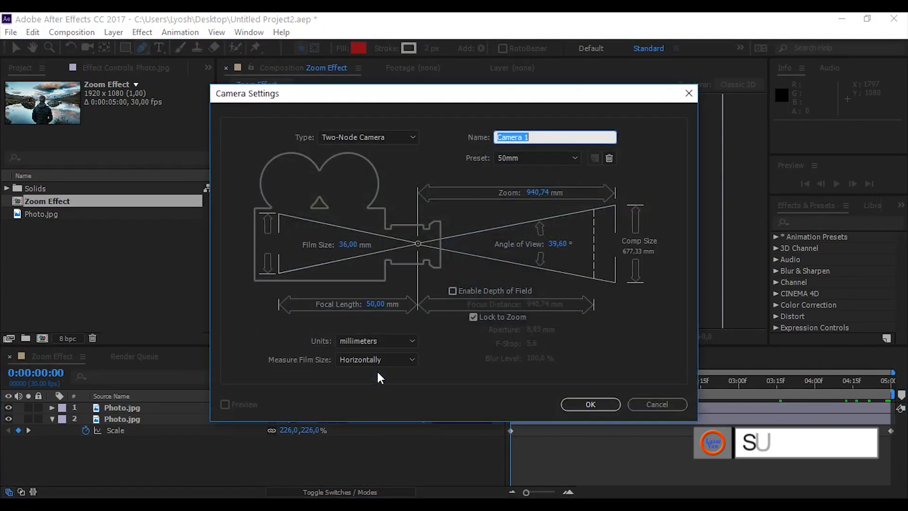
left_click(590, 404)
key("p")
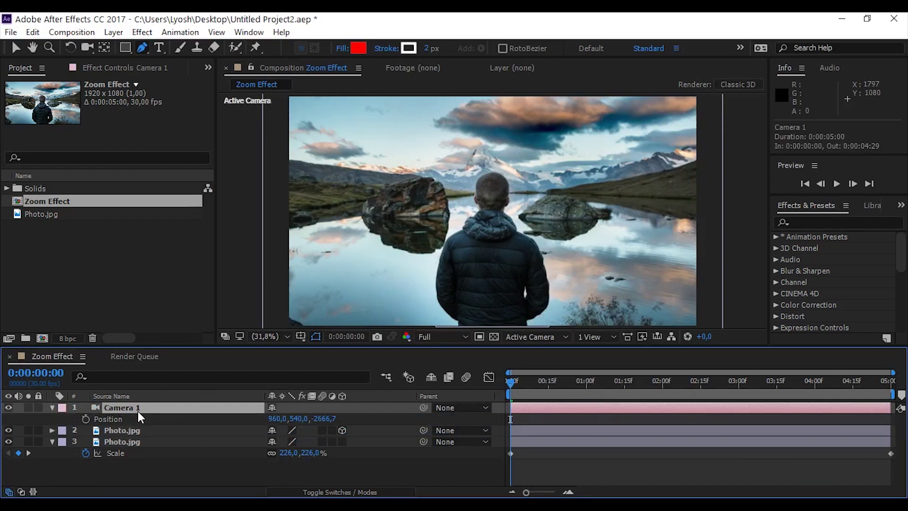
- Keyframe Camera 1's Position Z from -2666.7 at 0:00 to about -2452.7 at 4:29, then preview
left_click(85, 419)
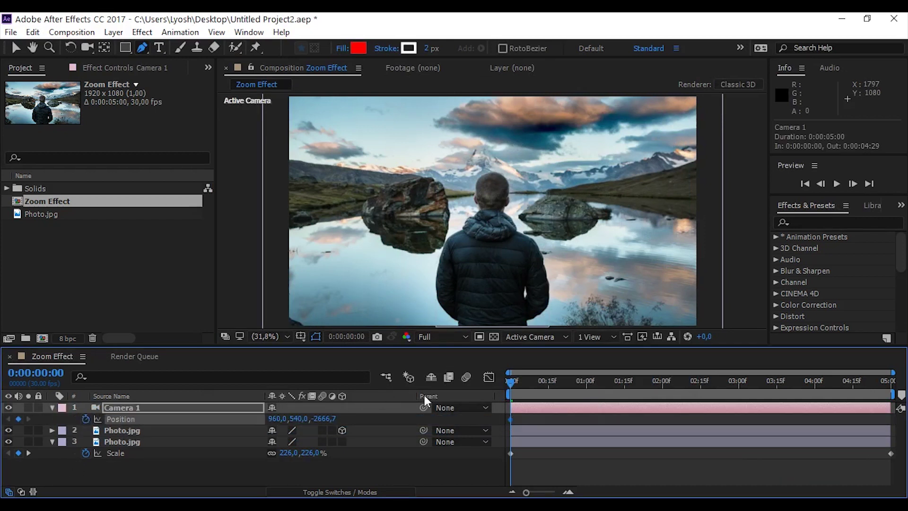
left_click_drag(618, 389, 890, 384)
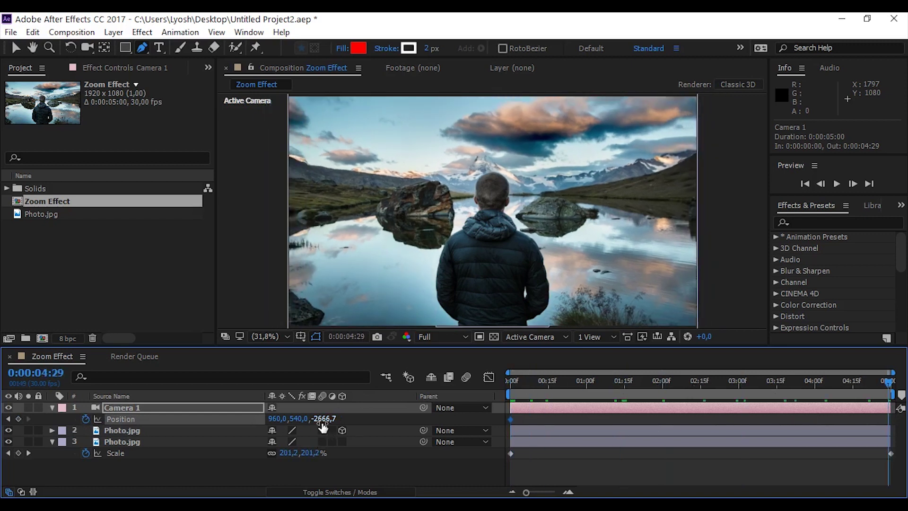
left_click_drag(321, 423, 439, 397)
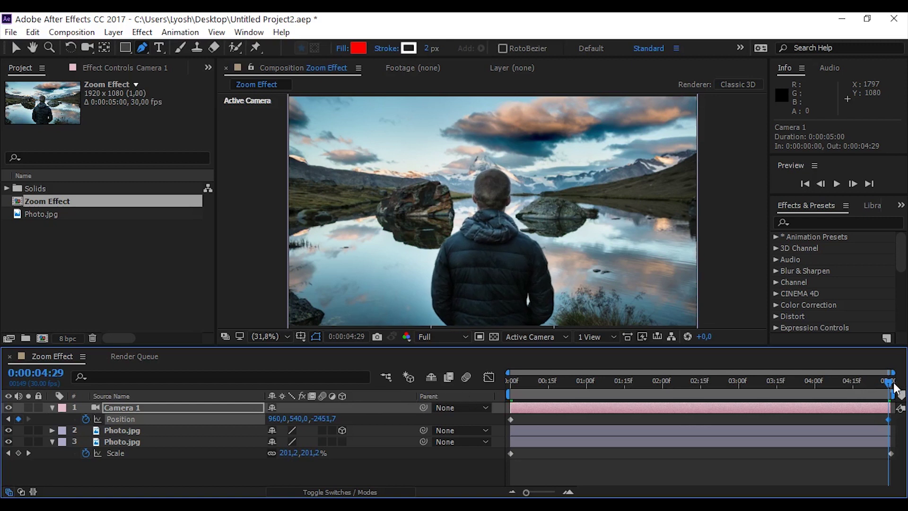
left_click_drag(888, 390, 474, 402)
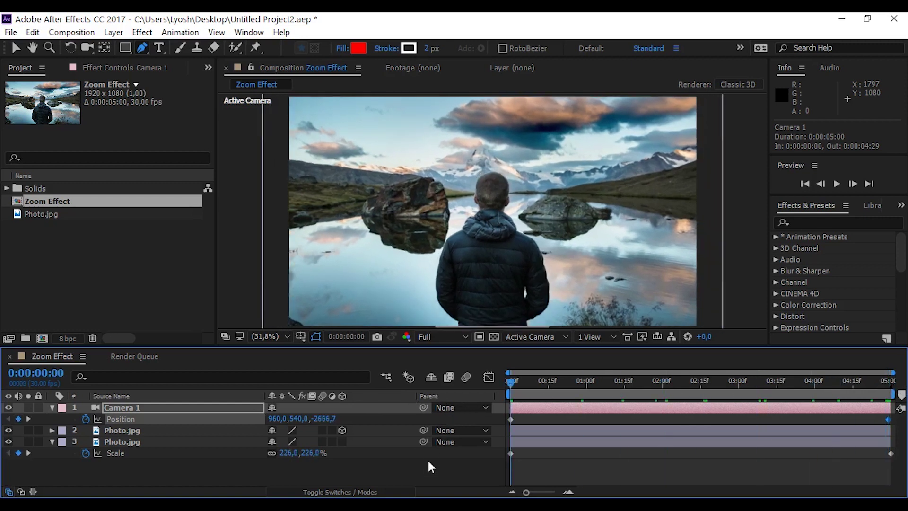
left_click(428, 479)
left_click(838, 183)
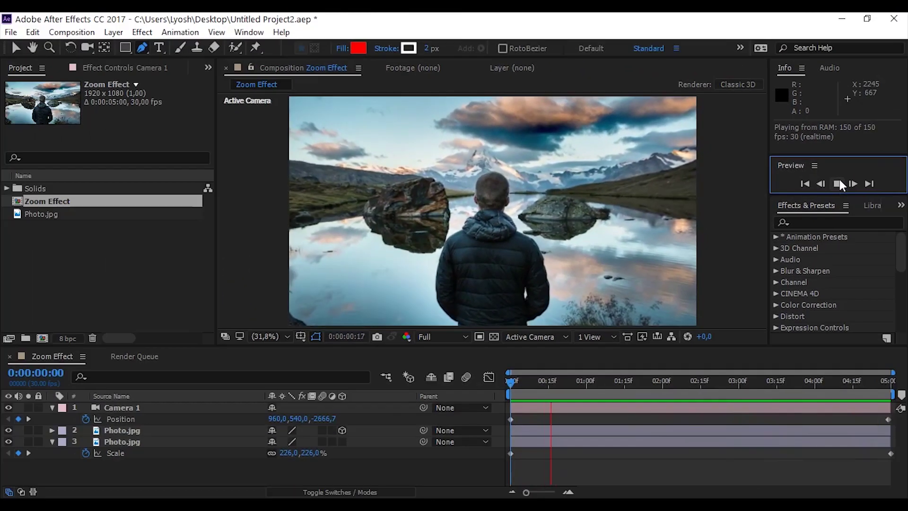
- Move the opening Position and Scale keyframes back to 0:00
left_click(450, 473)
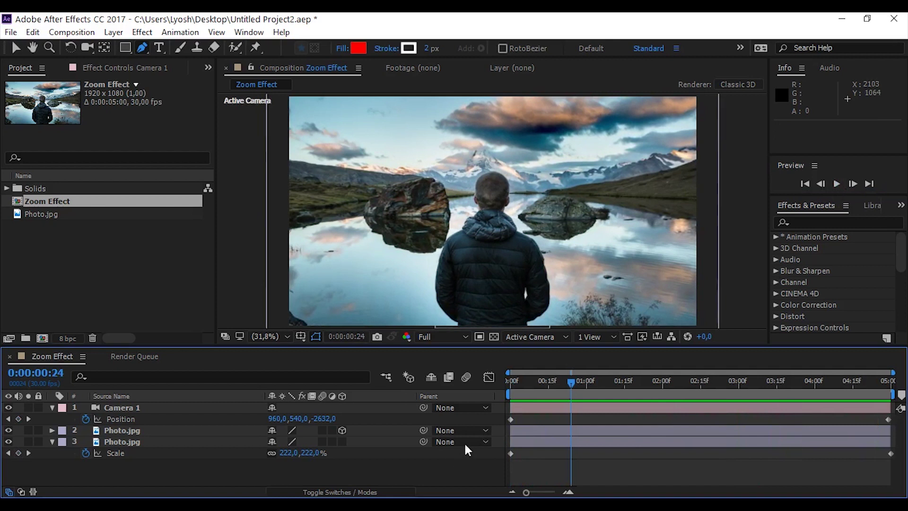
left_click_drag(543, 422, 502, 470)
left_click_drag(511, 421, 823, 434)
left_click_drag(876, 418, 901, 461)
left_click_drag(888, 419, 581, 421)
left_click_drag(581, 494, 513, 494)
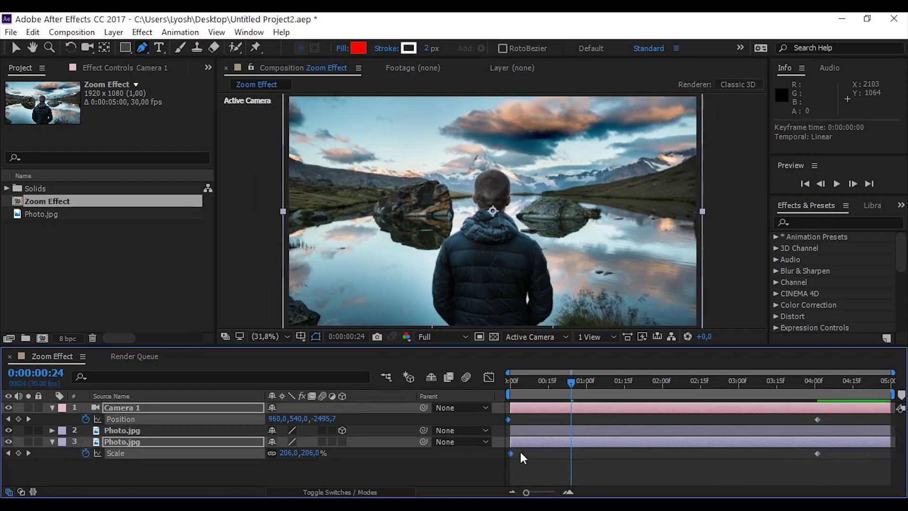
left_click(522, 458)
- Move the closing Position and Scale keyframes to 5:00 and preview from the start
left_click_drag(811, 419, 830, 468)
left_click_drag(816, 419, 891, 419)
key("Home")
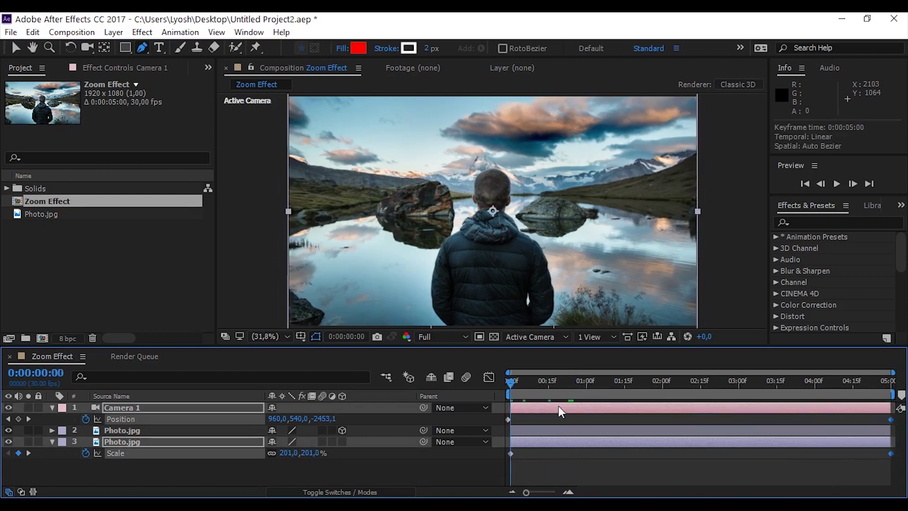
left_click(567, 419)
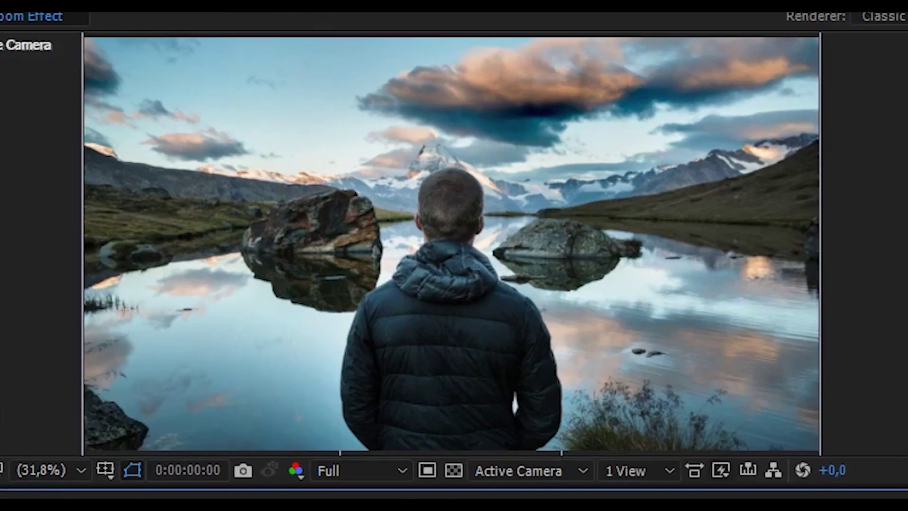
key("space")
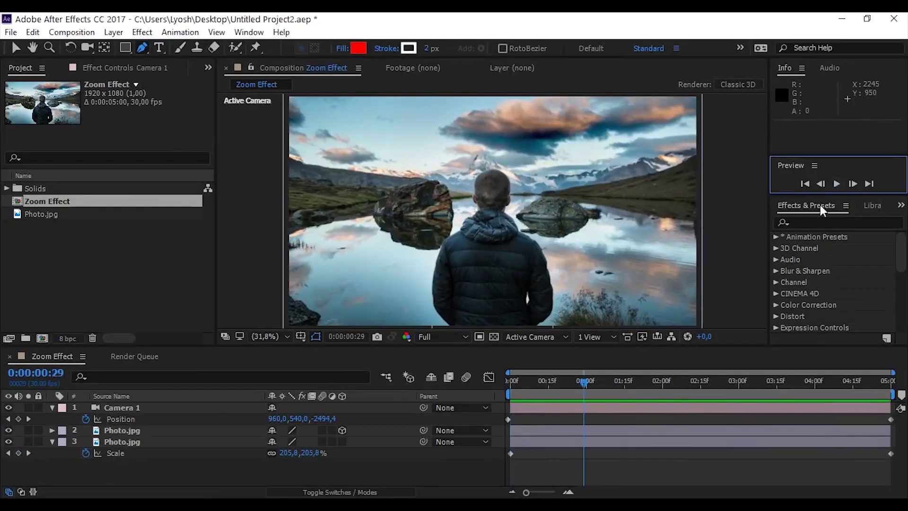
left_click(53, 408)
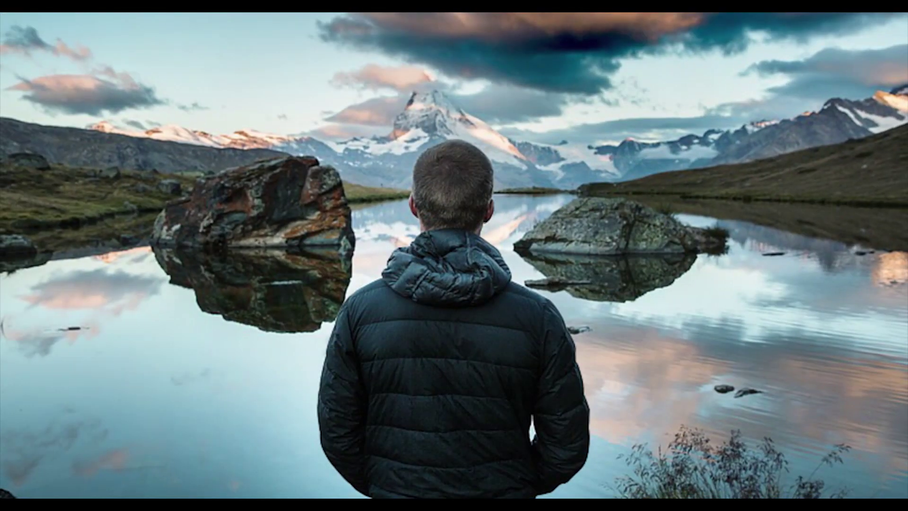